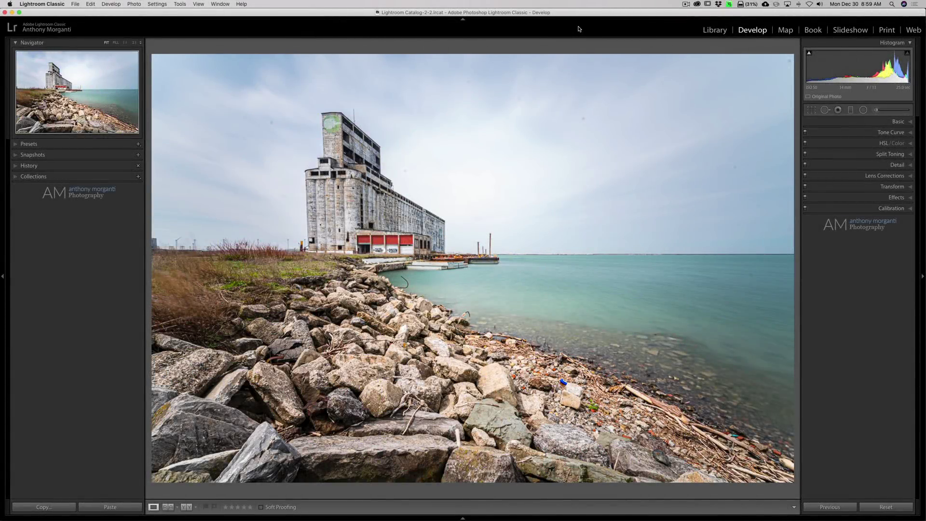
Step: Zoom into the sky at 1:1 and pan across it toward the building
{"action": "left_click", "coordinate": [578, 114]}
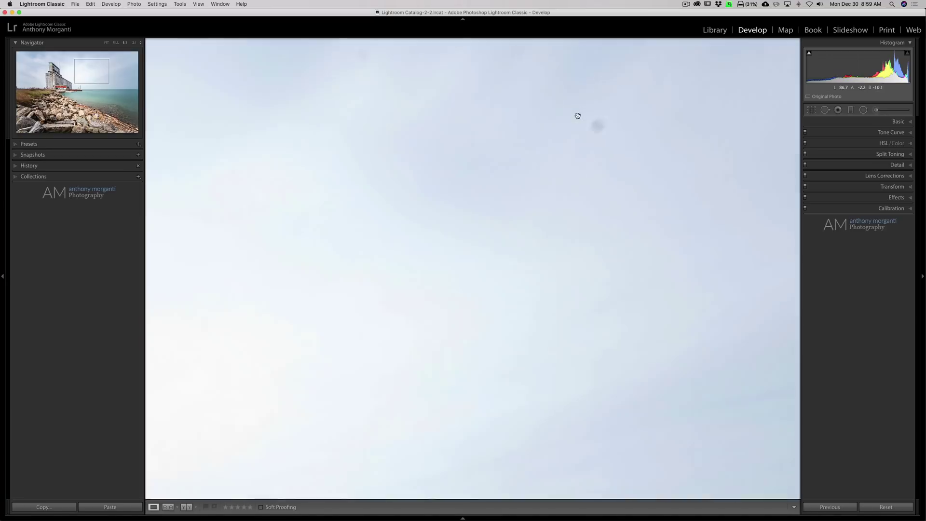
{"action": "left_click_drag", "start_coordinate": [486, 112], "coordinate": [585, 184]}
{"action": "left_click_drag", "start_coordinate": [403, 128], "coordinate": [592, 211]}
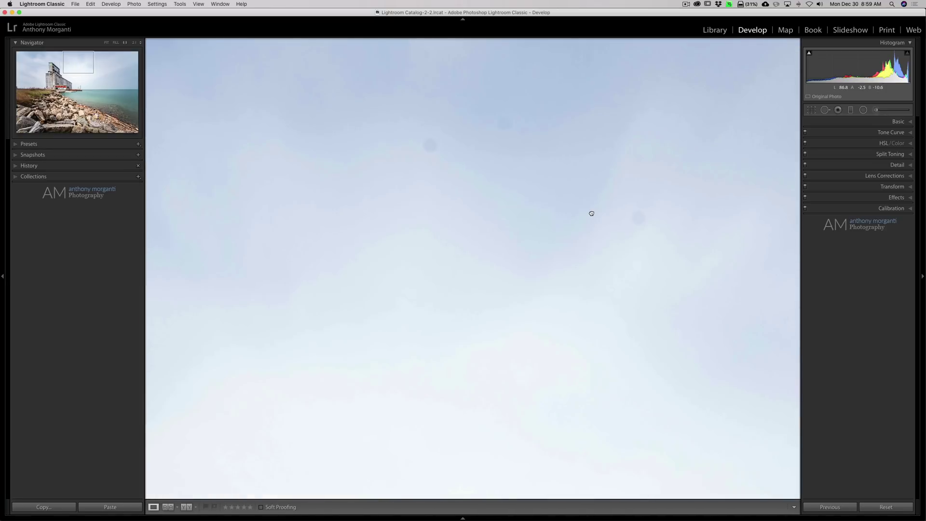
{"action": "left_click_drag", "start_coordinate": [385, 415], "coordinate": [528, 164]}
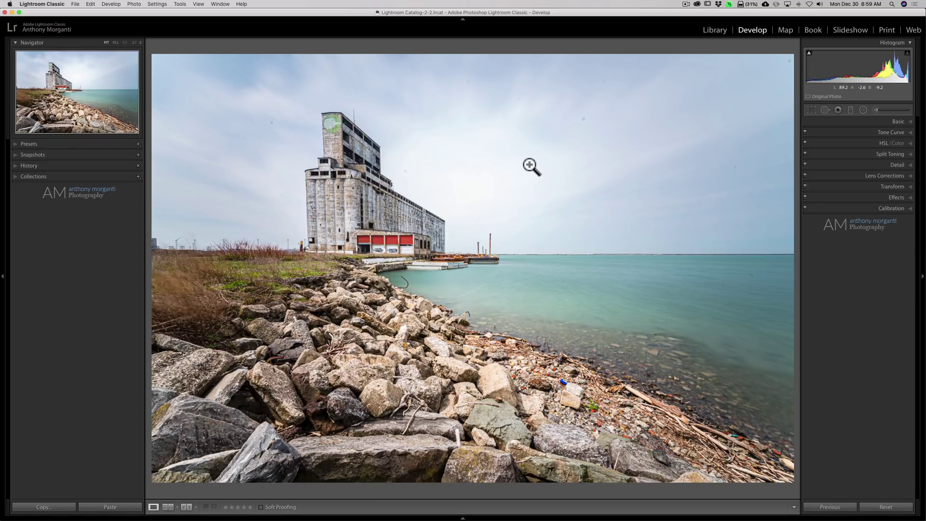
Step: Activate Spot Removal and toggle Visualize Spots on, then off, to check for dust
{"action": "left_click", "coordinate": [825, 110]}
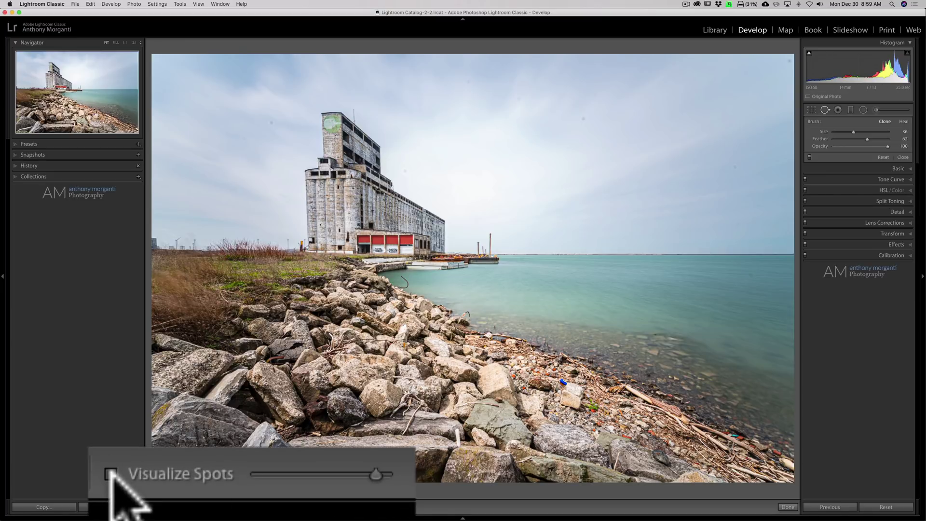
{"action": "left_click", "coordinate": [213, 507]}
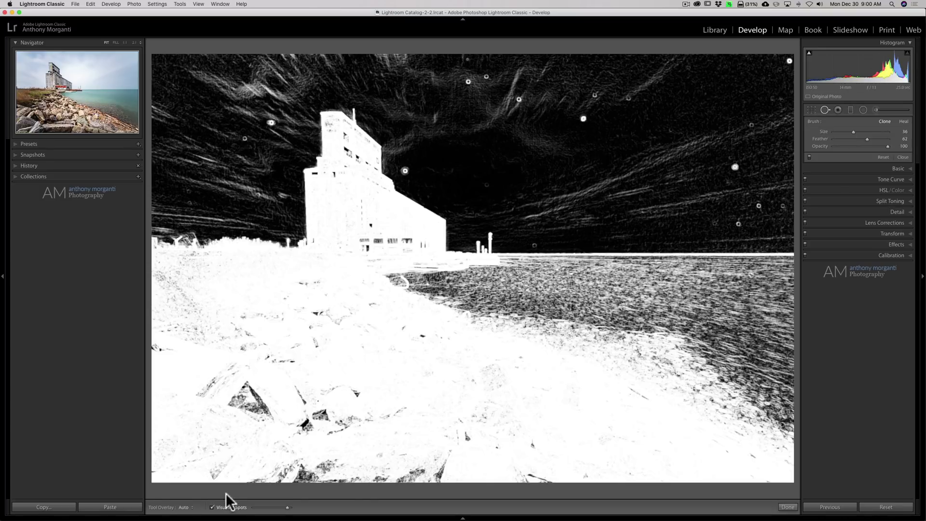
{"action": "left_click", "coordinate": [212, 507]}
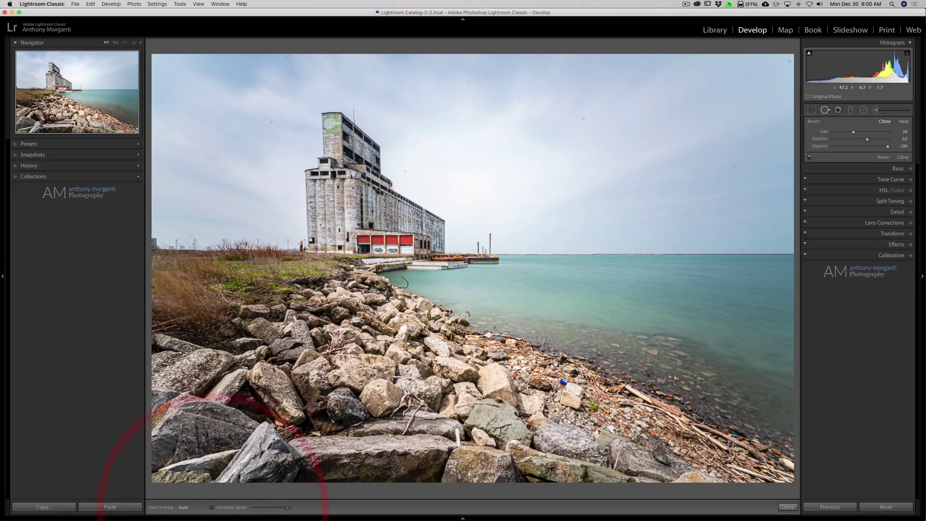
Step: Close Spot Removal, briefly zoom the sky to 1:1, then return to Fit view
{"action": "left_click", "coordinate": [825, 109]}
{"action": "left_click", "coordinate": [569, 118]}
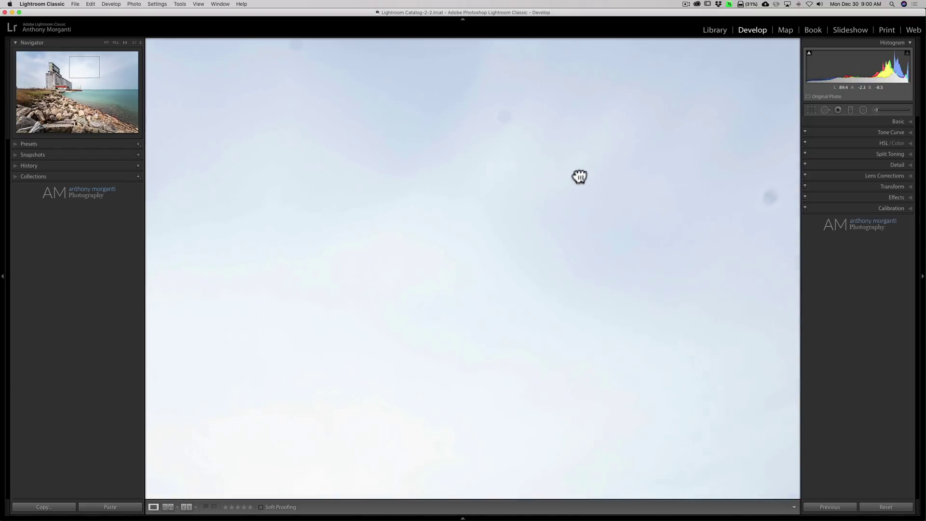
{"action": "left_click", "coordinate": [579, 177]}
{"action": "left_click", "coordinate": [539, 178]}
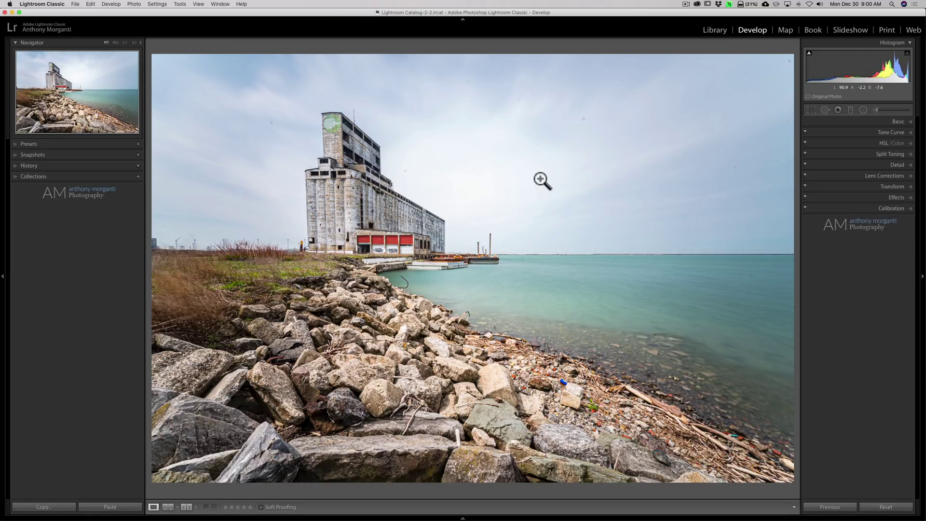
Step: Zoom the grain elevator photo to 1:1 and move to its top-left corner of sky
{"action": "left_click", "coordinate": [485, 172]}
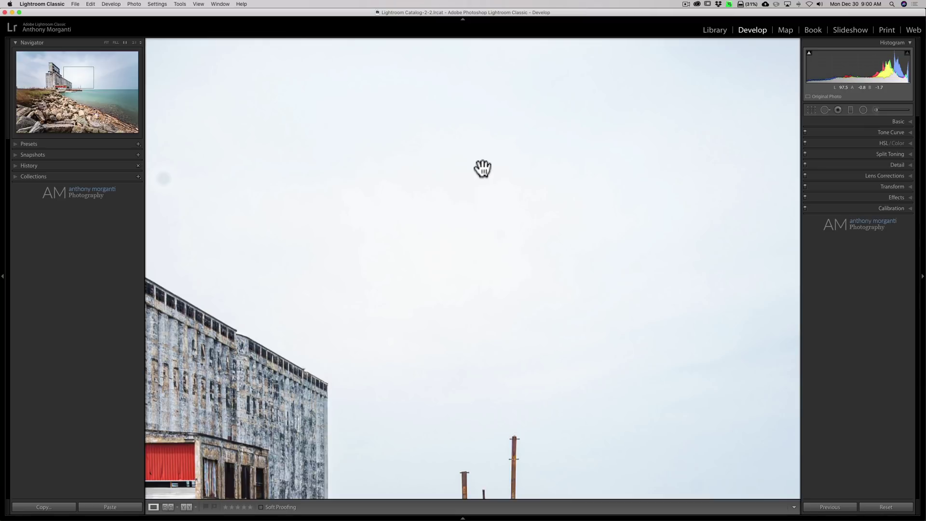
{"action": "scroll", "coordinate": [483, 168], "scroll_direction": "left", "scroll_amount": 5}
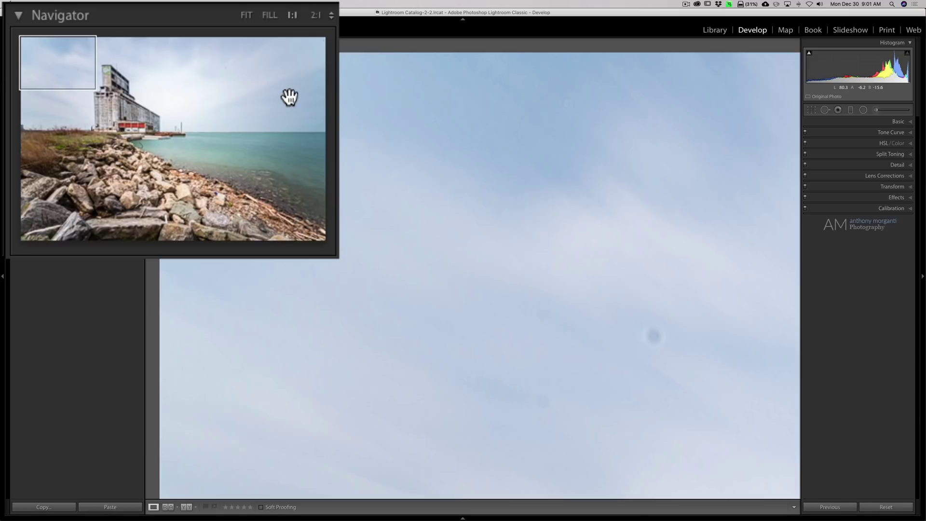
Step: Page Down through each 1:1 column, across sky, rocks and water, to the bottom-right corner
{"action": "key", "text": "Page_Down"}
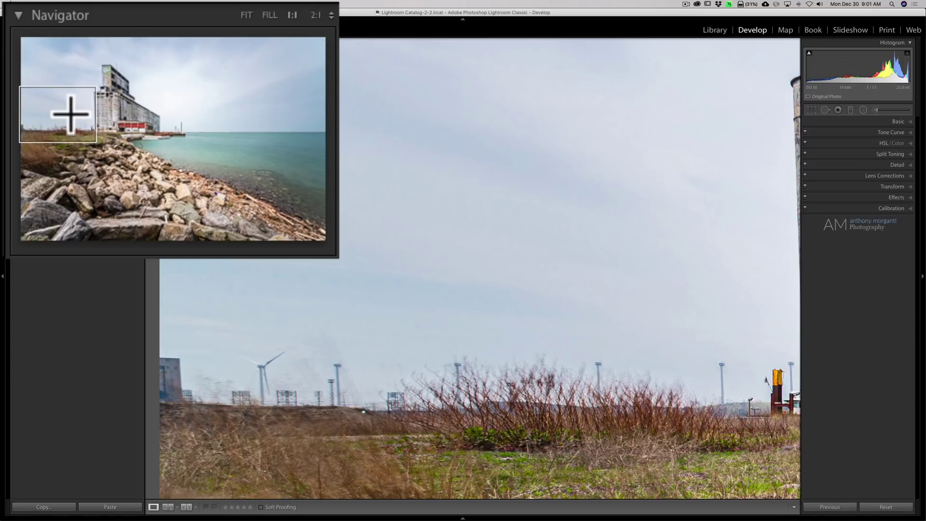
{"action": "key", "text": "Page_Down"}
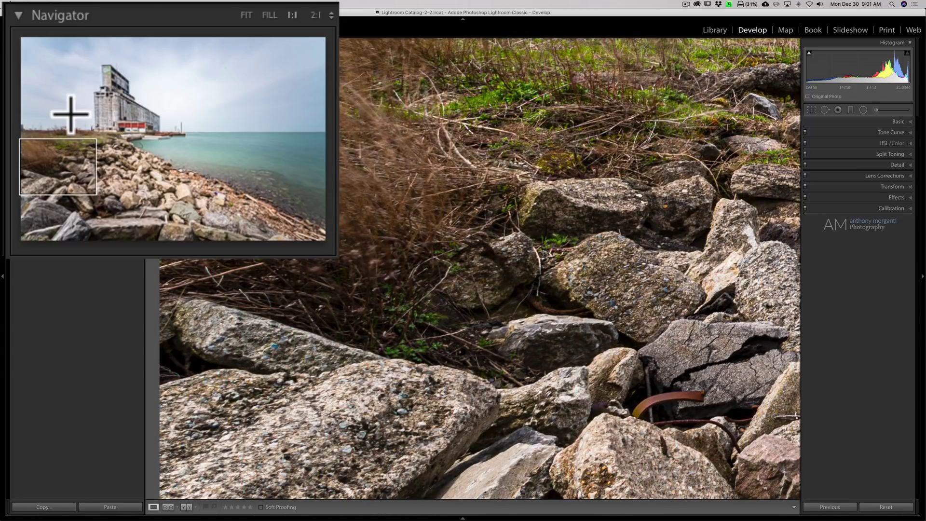
{"action": "key", "text": "Page_Down"}
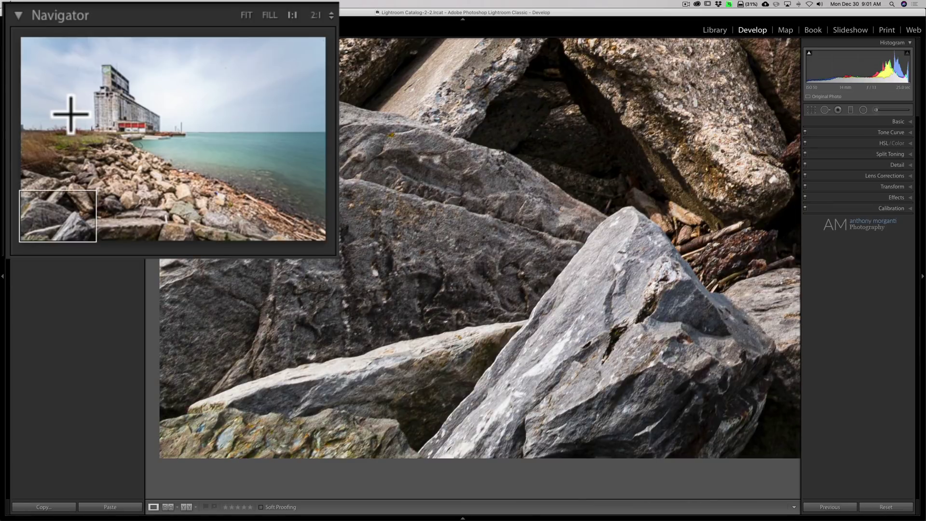
{"action": "key", "text": "Page_Down"}
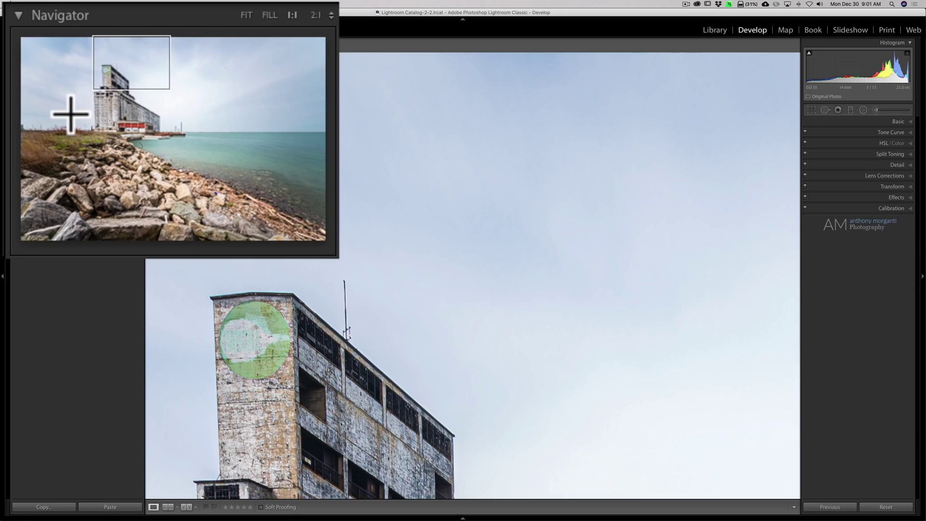
{"action": "scroll", "coordinate": [473, 268], "scroll_direction": "down", "scroll_amount": 15}
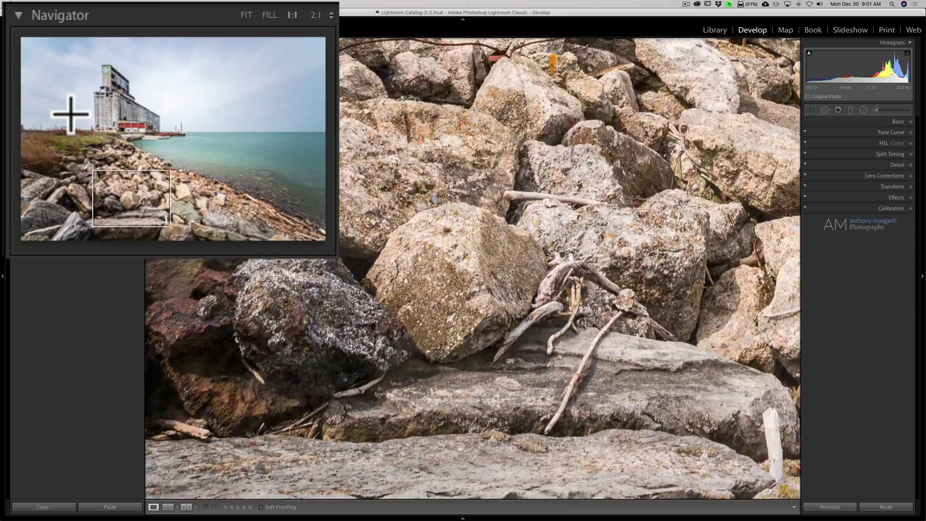
{"action": "key", "text": "Page_Down"}
{"action": "key", "text": "Page_Down"}
{"action": "key", "text": "Page_Down"}
{"action": "key", "text": "Page_Down"}
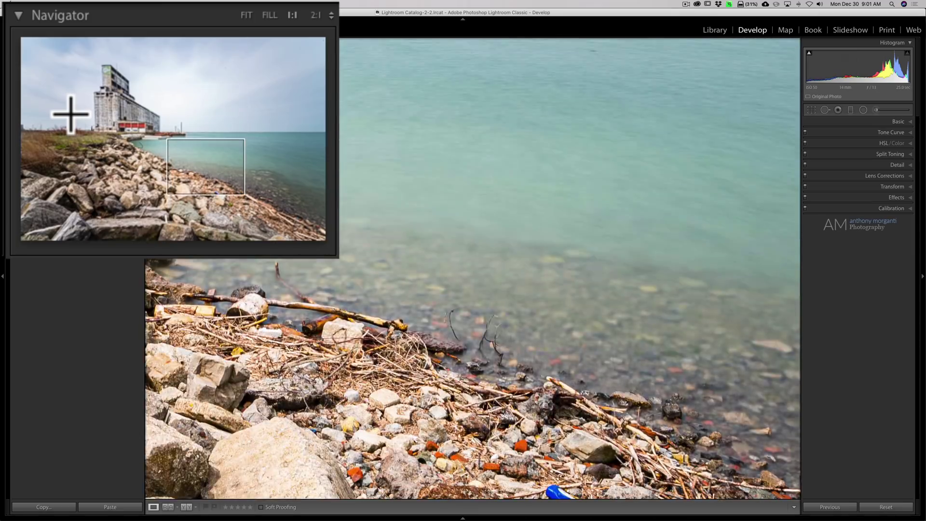
{"action": "key", "text": "Page_Down"}
{"action": "key", "text": "Page_Down"}
{"action": "key", "text": "Page_Down"}
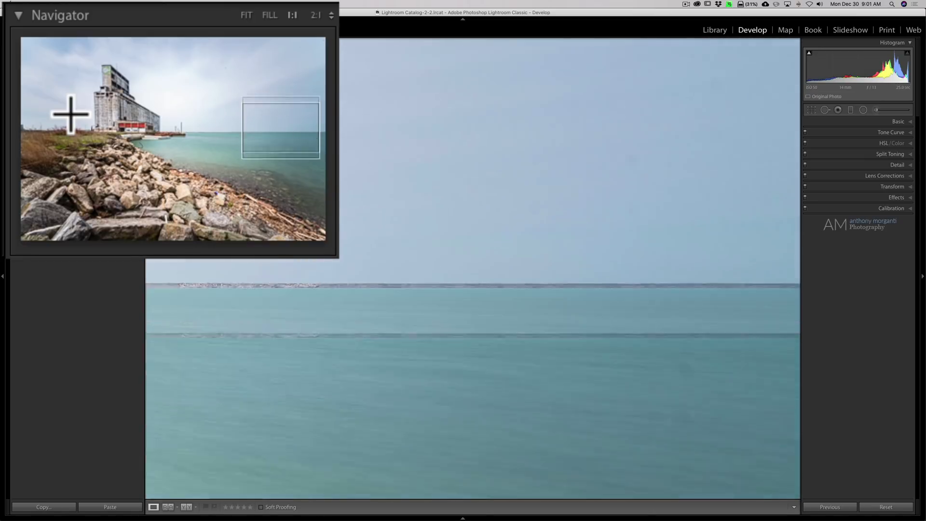
{"action": "key", "text": "Page_Down"}
{"action": "key", "text": "Page_Down"}
{"action": "key", "text": "Page_Down"}
{"action": "key", "text": "Page_Down"}
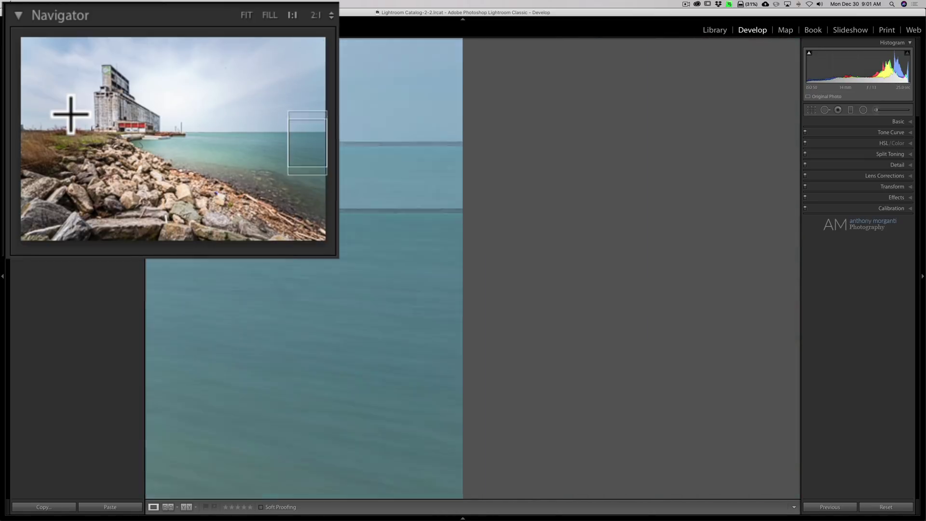
{"action": "key", "text": "Page_Down"}
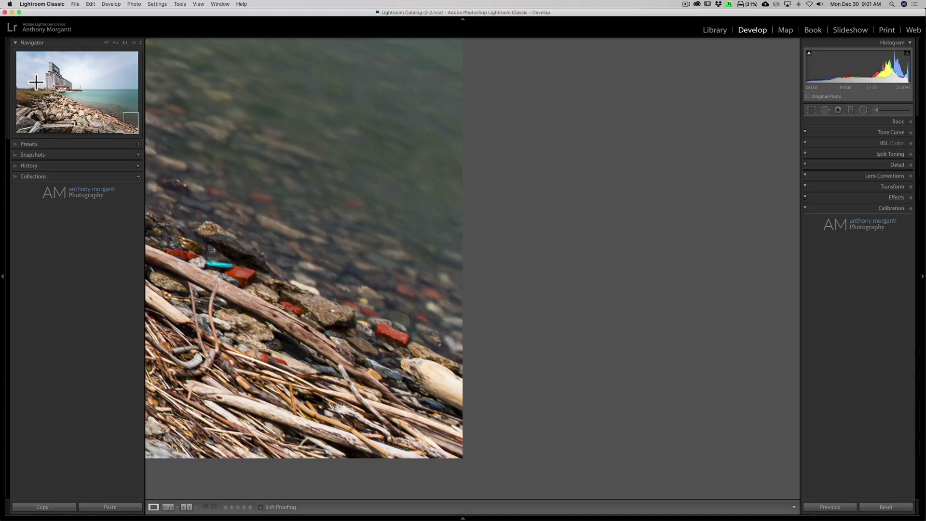
Step: Zoom out from 1:1 to show the entire grain elevator photo at Fit
{"action": "left_click", "coordinate": [410, 234]}
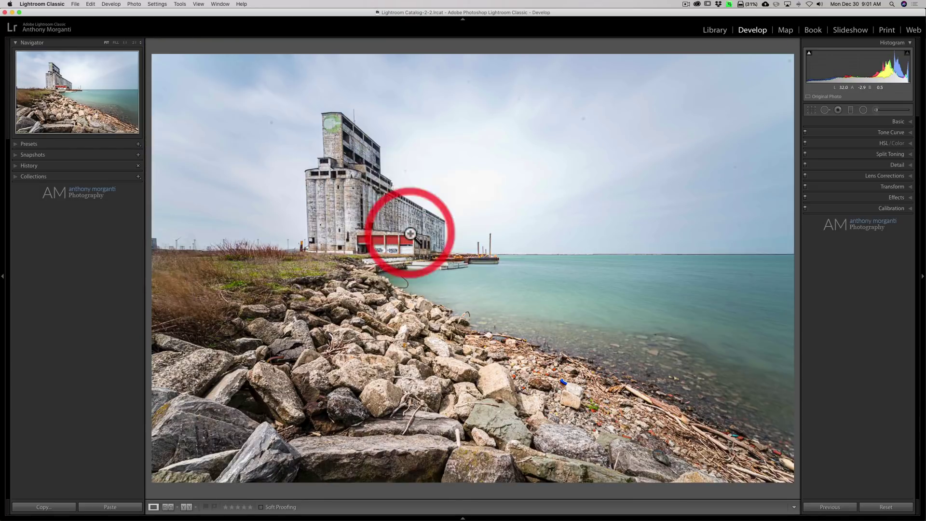